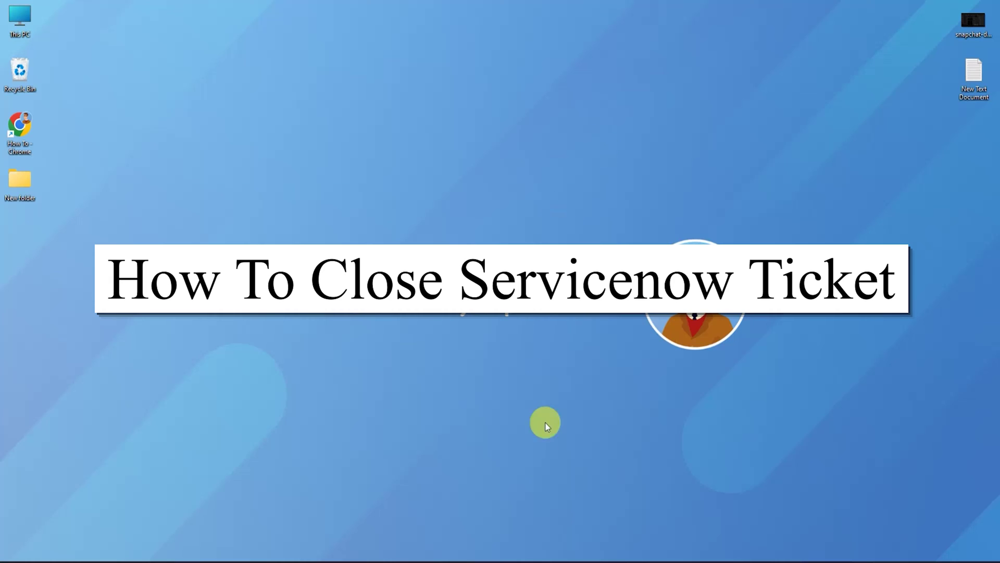
# Bring the Chrome window with the ServiceNow Incidents list to the front.
pyautogui.click(481, 477)
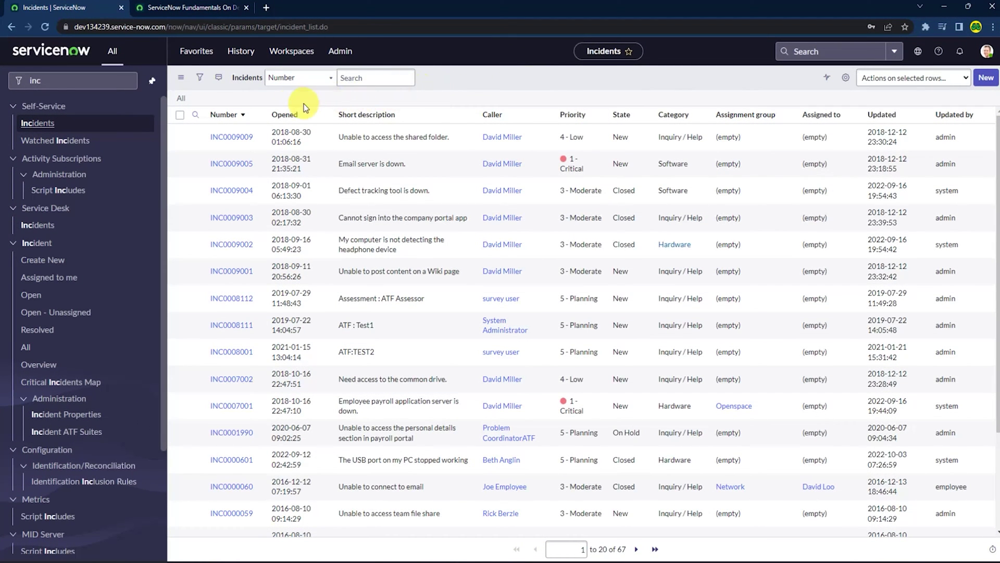
# Open INC0009001 from the incidents list and switch its form to Default view.
pyautogui.click(237, 193)
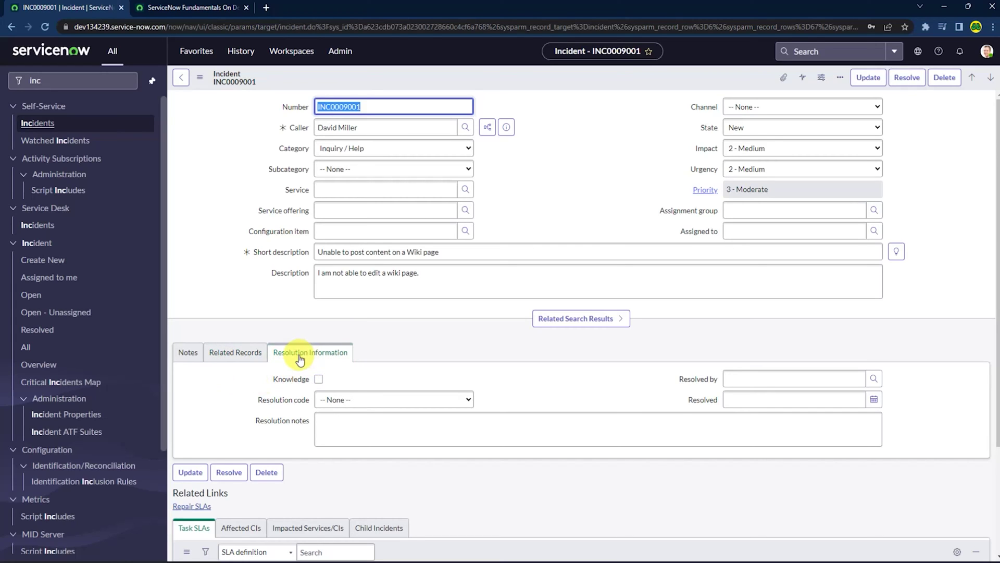
pyautogui.click(199, 77)
pyautogui.moveTo(243, 269)
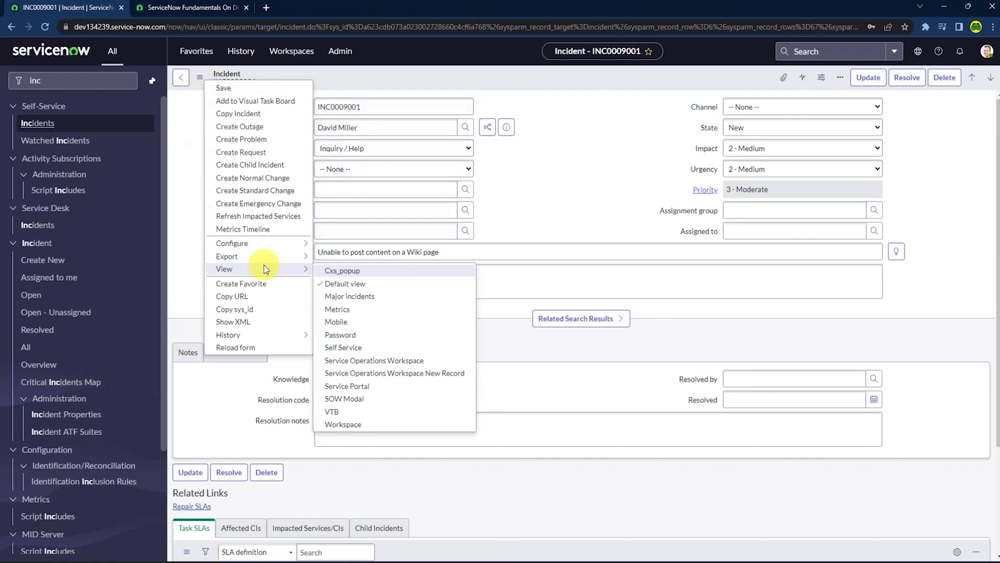
pyautogui.click(369, 280)
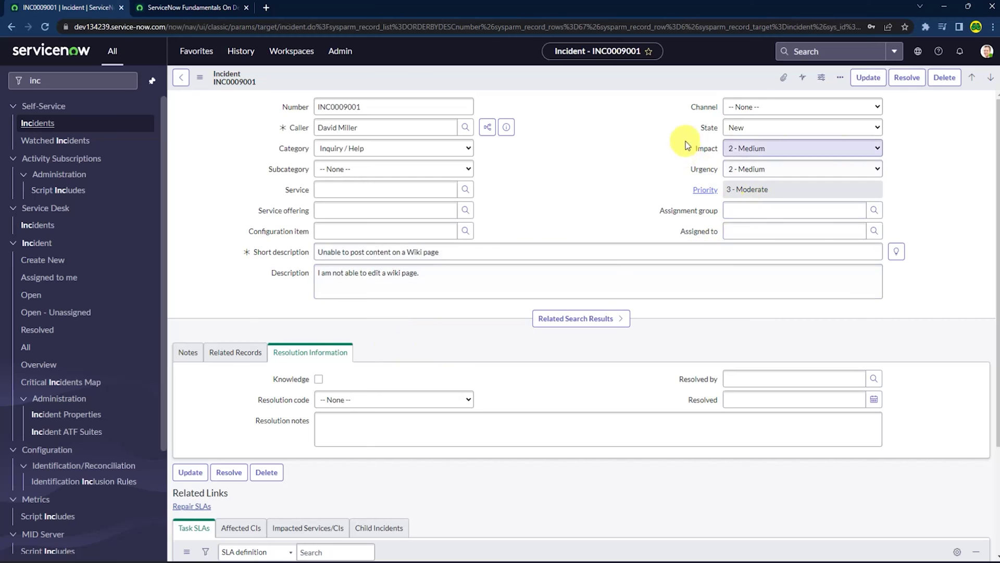
pyautogui.click(769, 129)
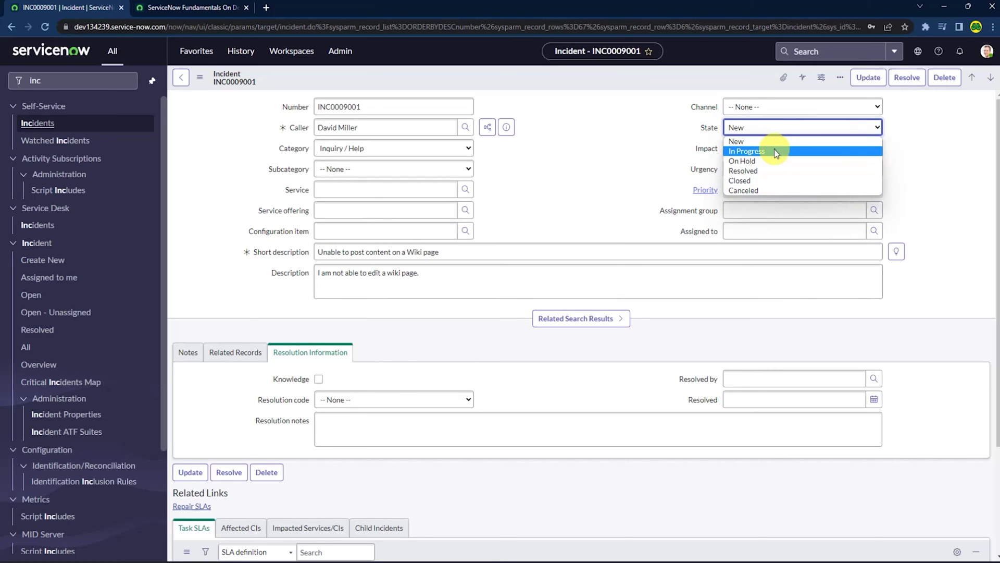
pyautogui.click(761, 180)
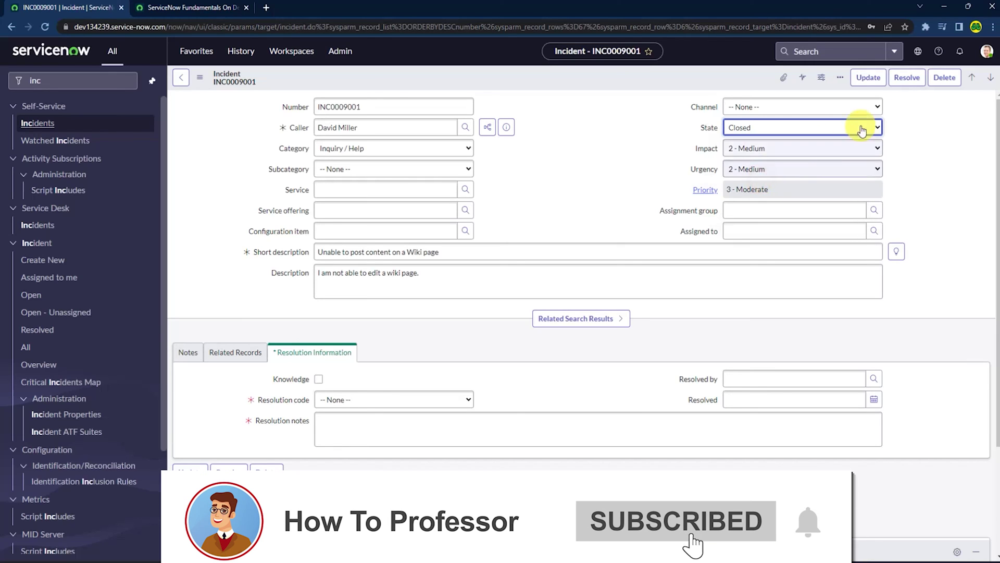
pyautogui.click(860, 82)
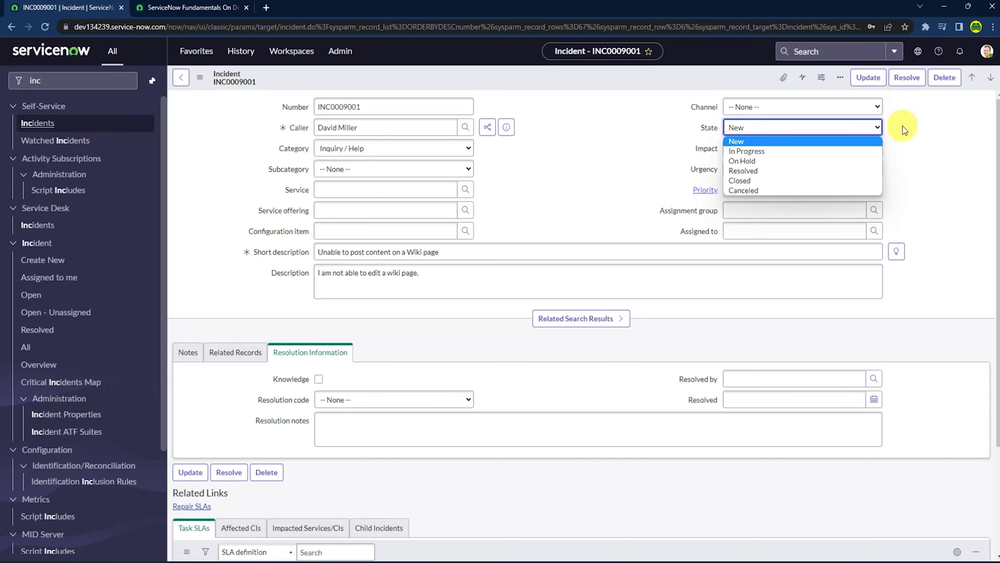
# Set INC0009001 to Resolved and inspect the missing resolution code and notes warning.
pyautogui.click(904, 102)
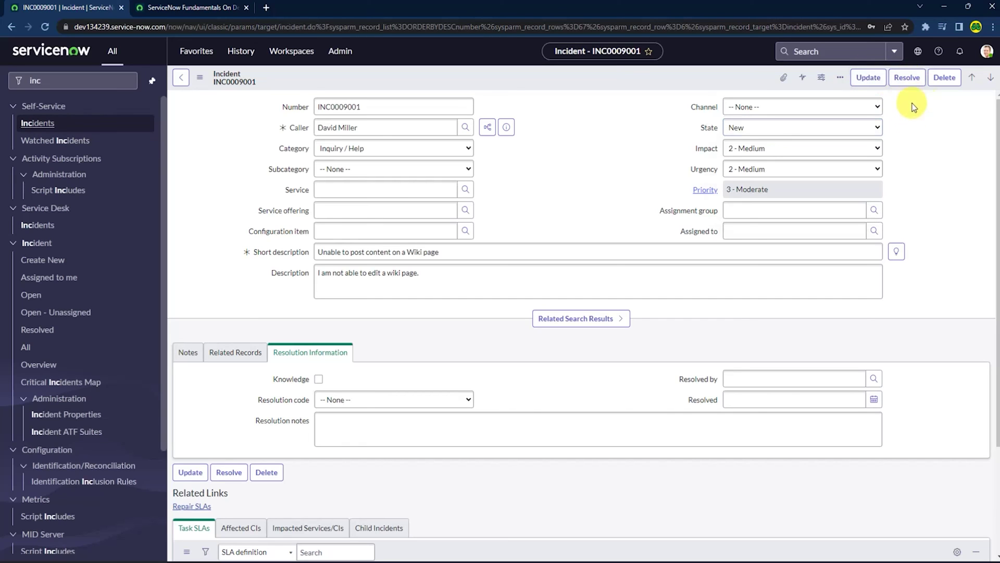
pyautogui.click(906, 77)
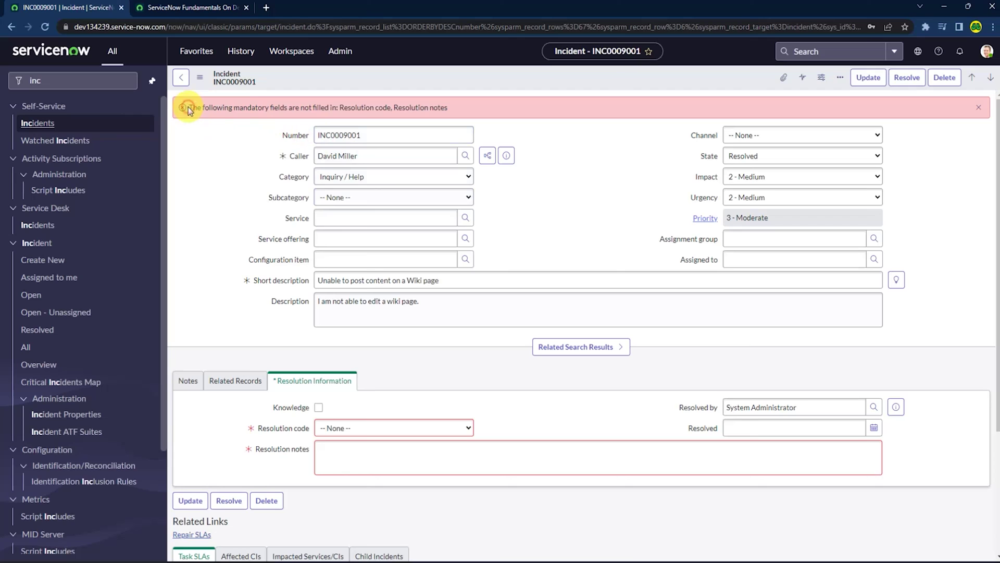
pyautogui.moveTo(188, 109); pyautogui.dragTo(465, 111)
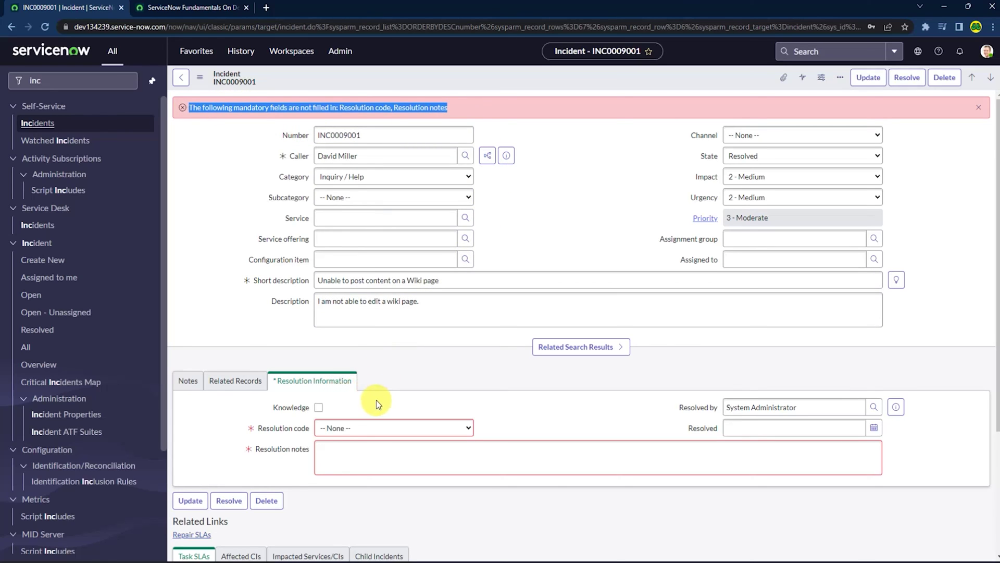
pyautogui.click(362, 402)
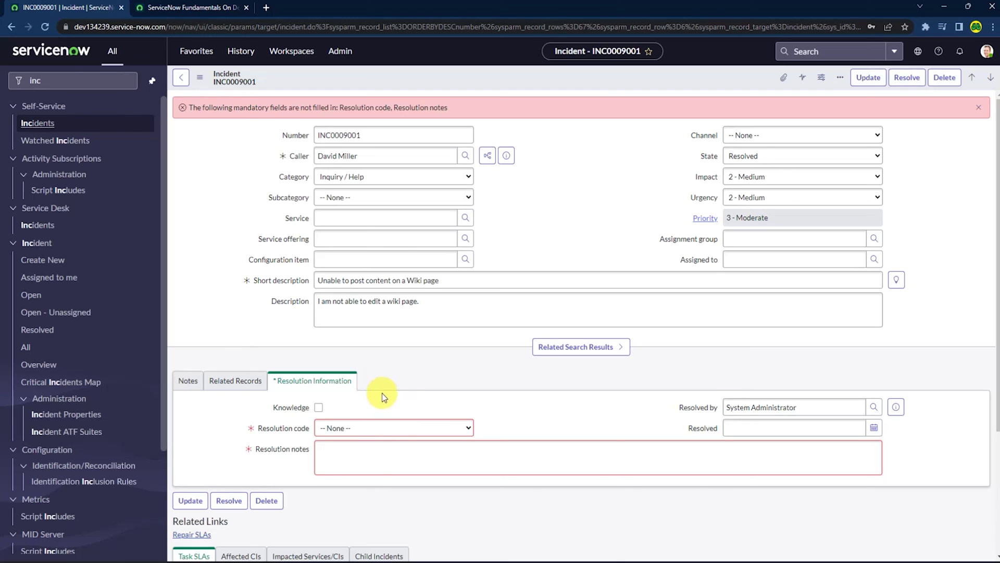
# Choose resolution code 'Solution provided', add the resolution note, and update INC0009001.
pyautogui.click(422, 430)
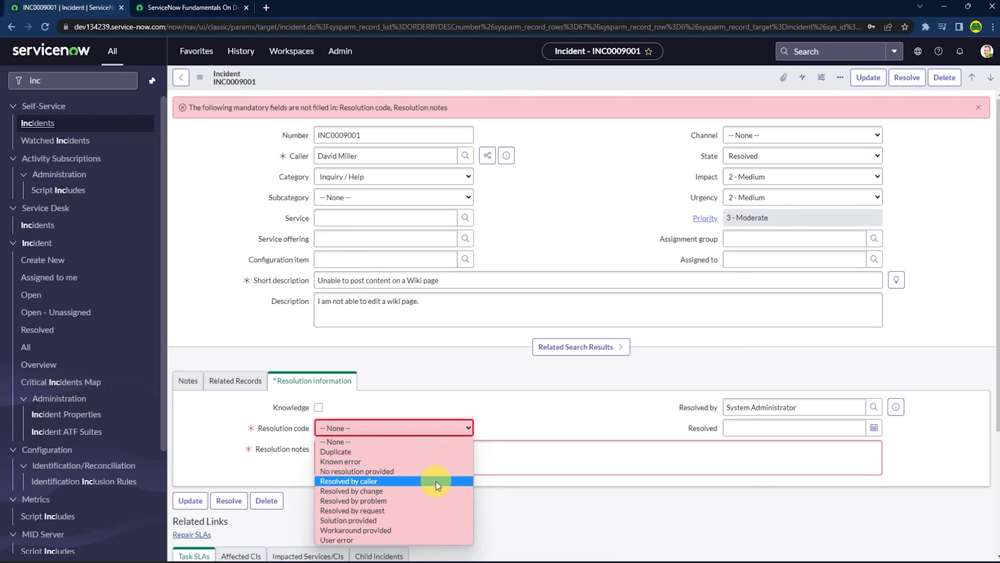
pyautogui.click(433, 520)
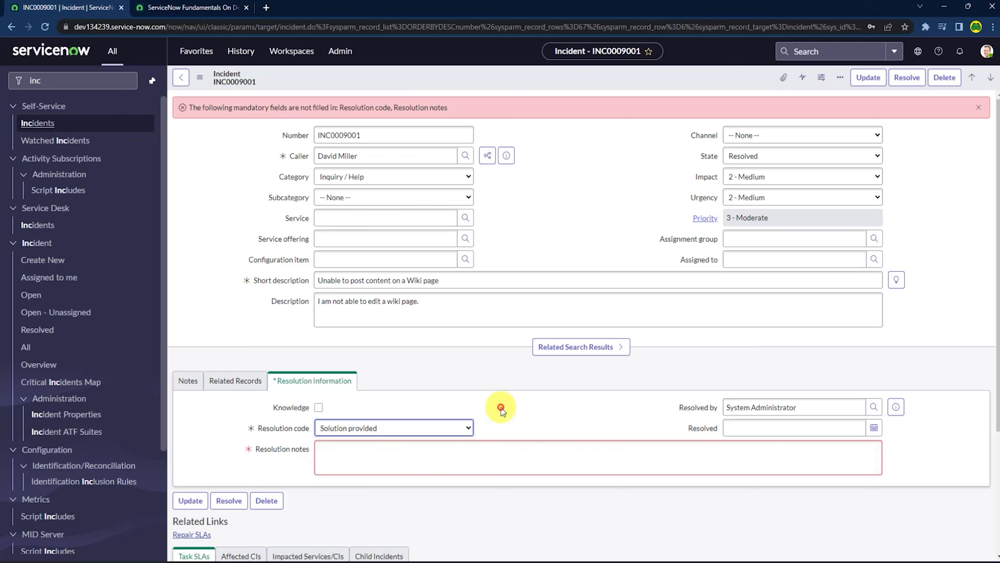
pyautogui.click(417, 444)
pyautogui.write('The worker was able to solve the issue')
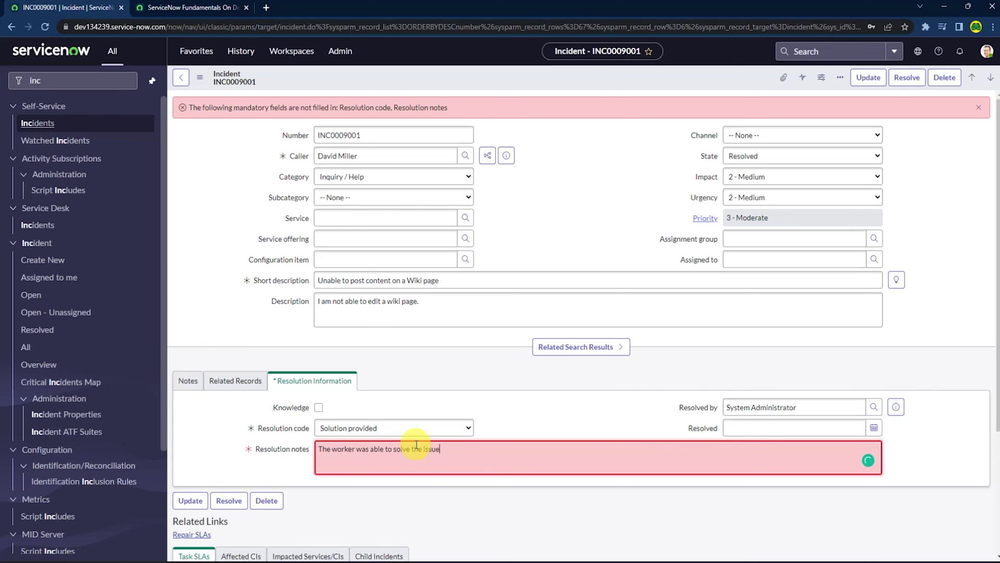
pyautogui.write('.')
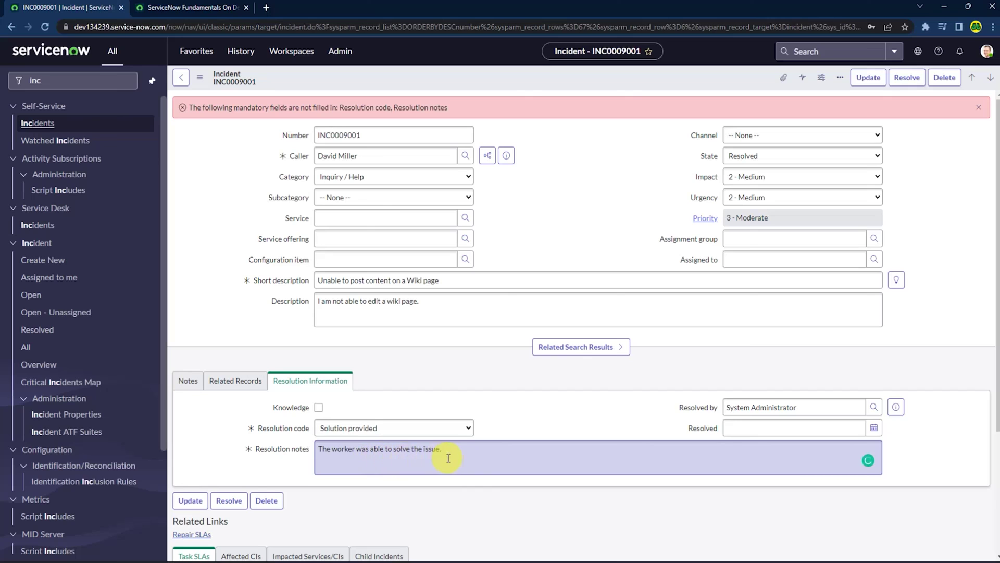
pyautogui.click(511, 426)
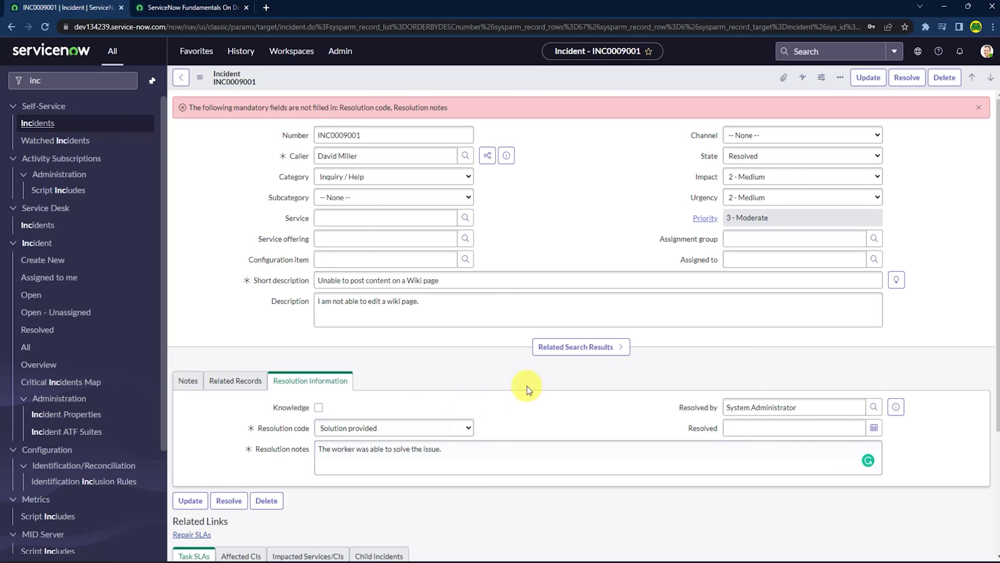
pyautogui.click(870, 82)
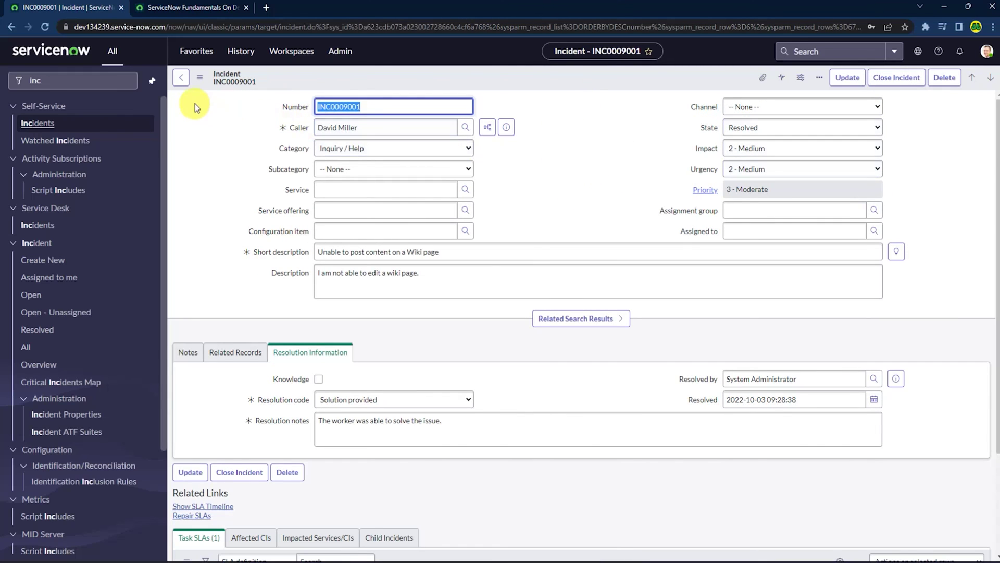
# Go back to the incidents list and open INC0009001's Resolved State cell for inline editing.
pyautogui.click(179, 81)
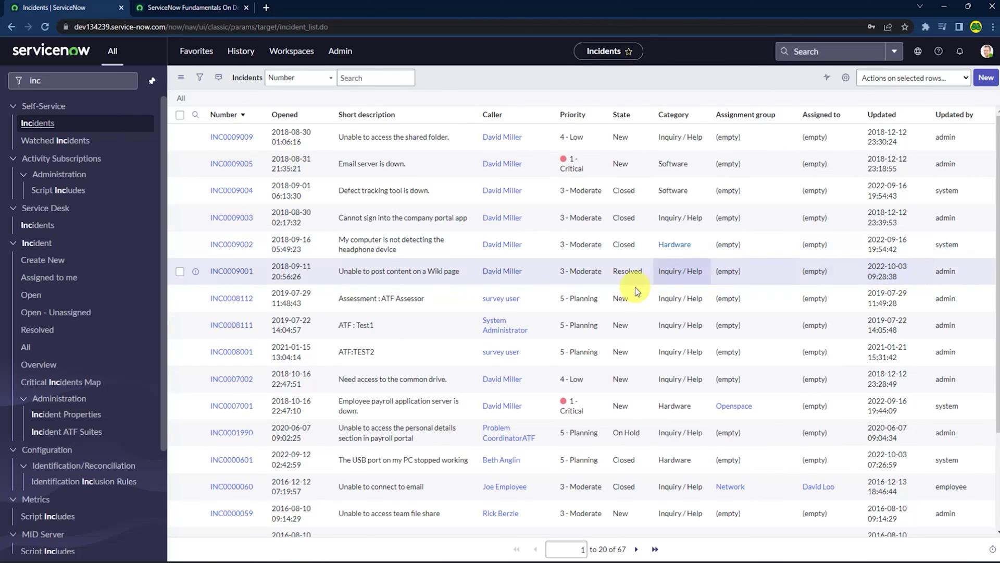
pyautogui.click(641, 270)
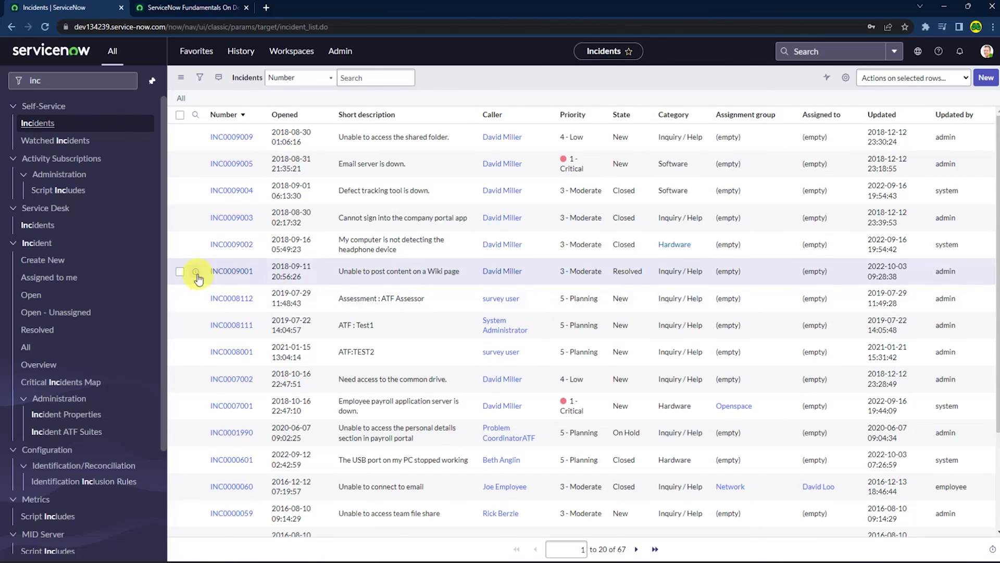
pyautogui.doubleClick(648, 275)
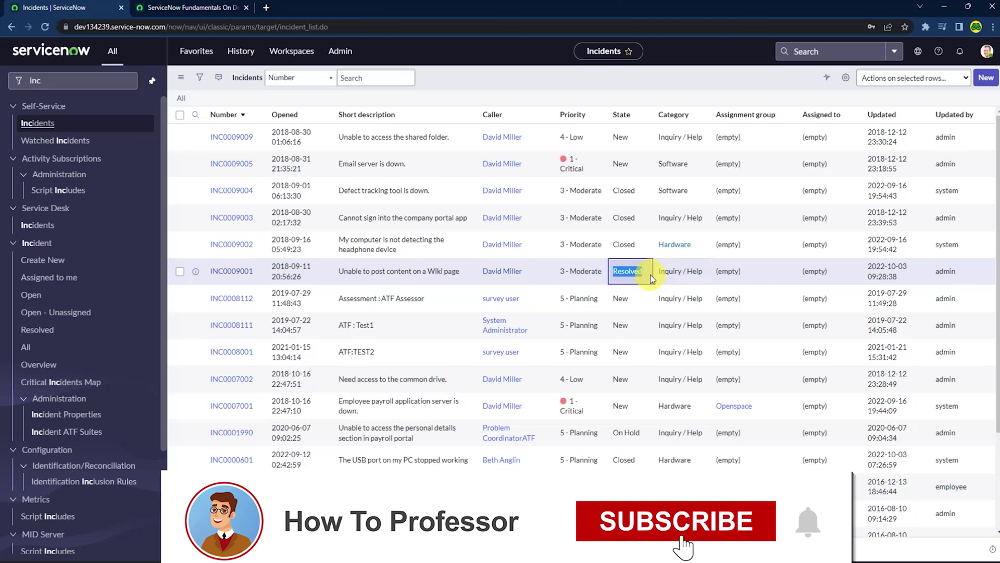